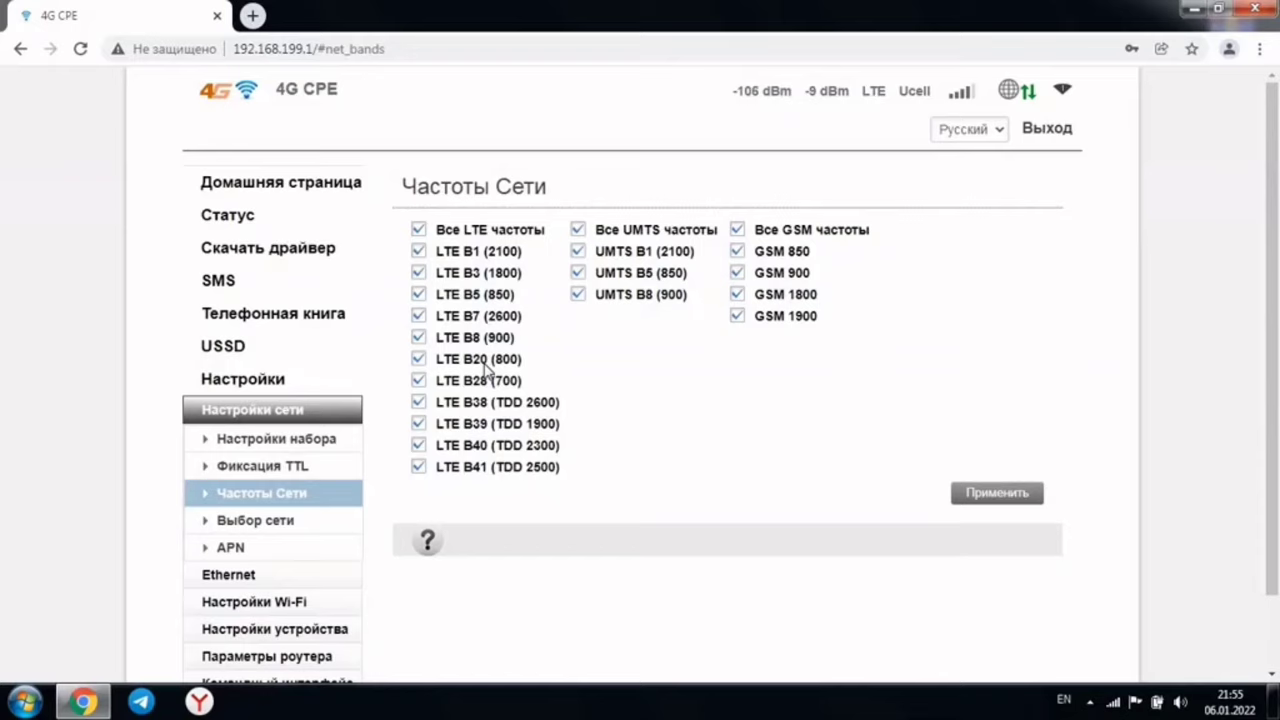
Restrict LTE to band B3 (1800) alone and apply the setting
click(419, 229)
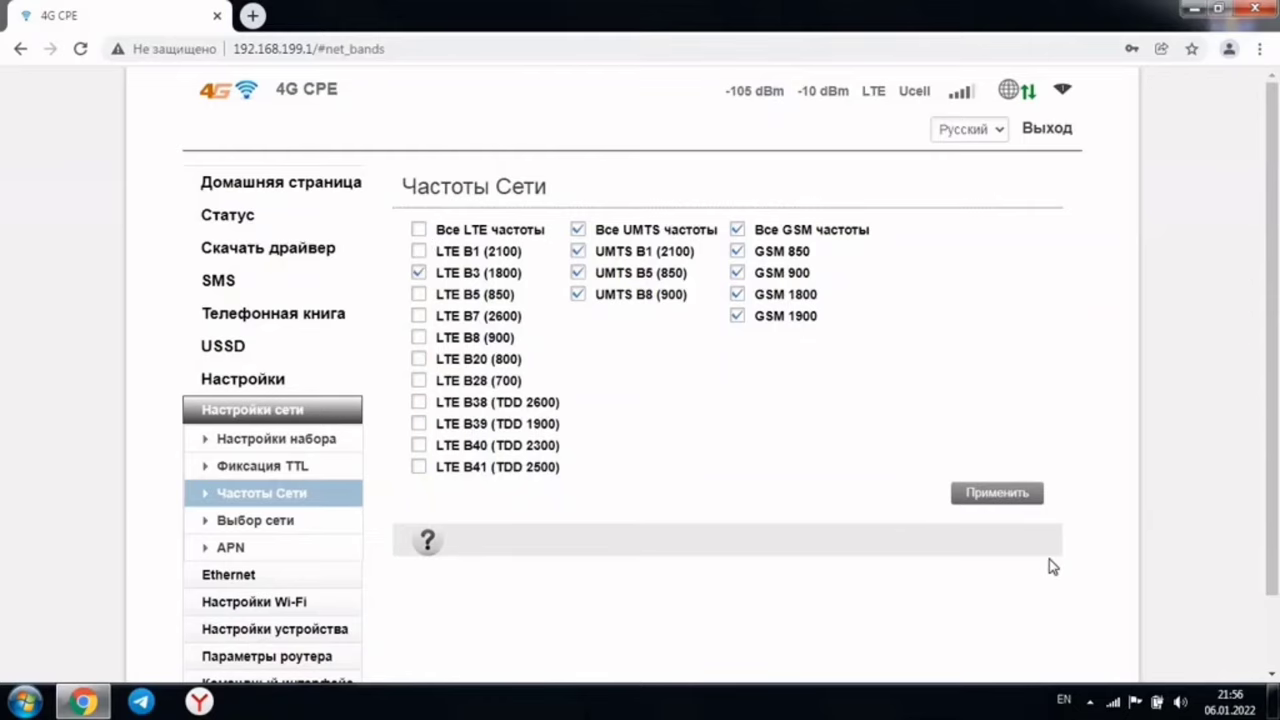
click(1000, 494)
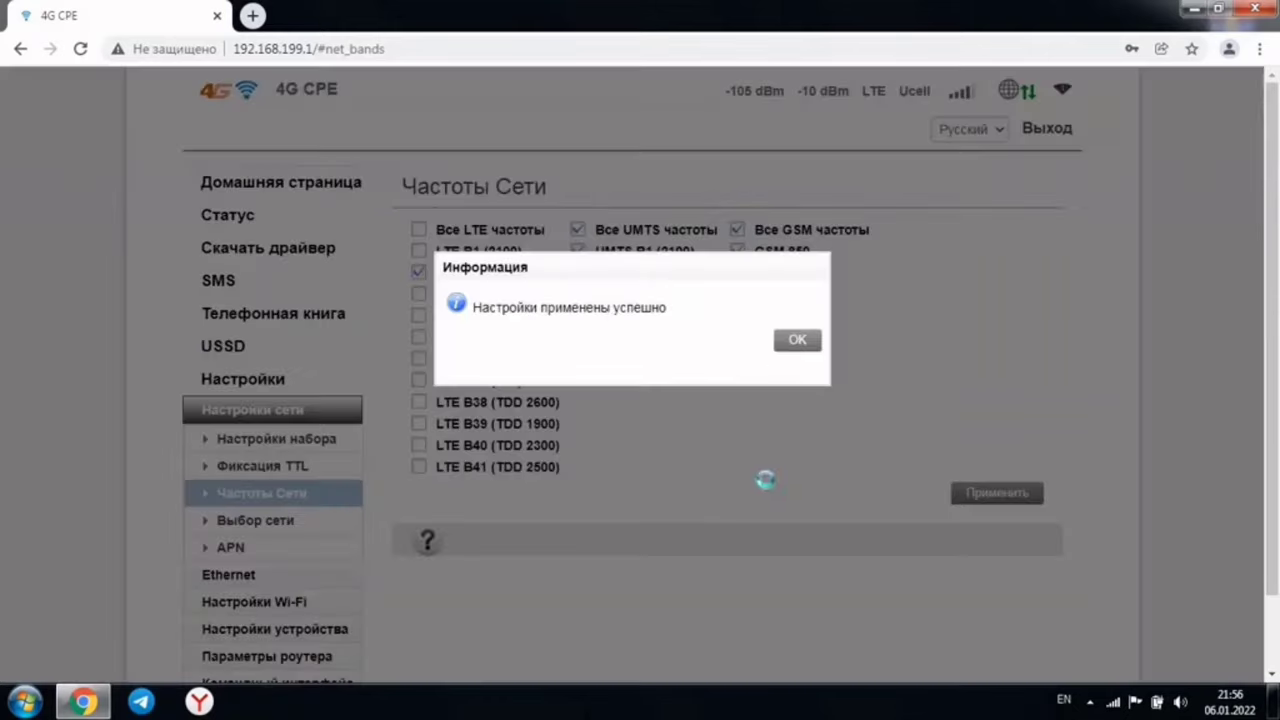
click(797, 341)
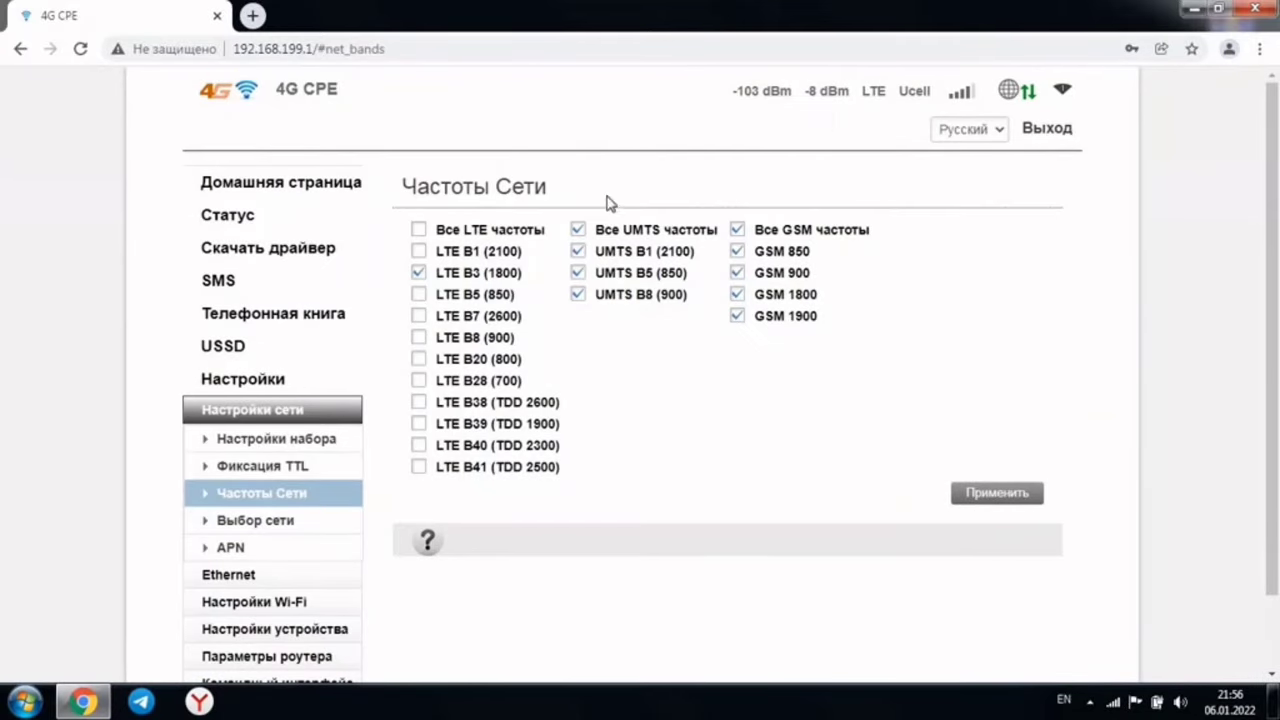
Switch the allowed LTE band from B3 to B7 (2600) only and apply it
click(419, 316)
click(419, 276)
click(1010, 503)
click(790, 340)
Switch the allowed LTE band from B7 to B20 (800) only and apply it
click(419, 360)
click(419, 318)
click(1008, 514)
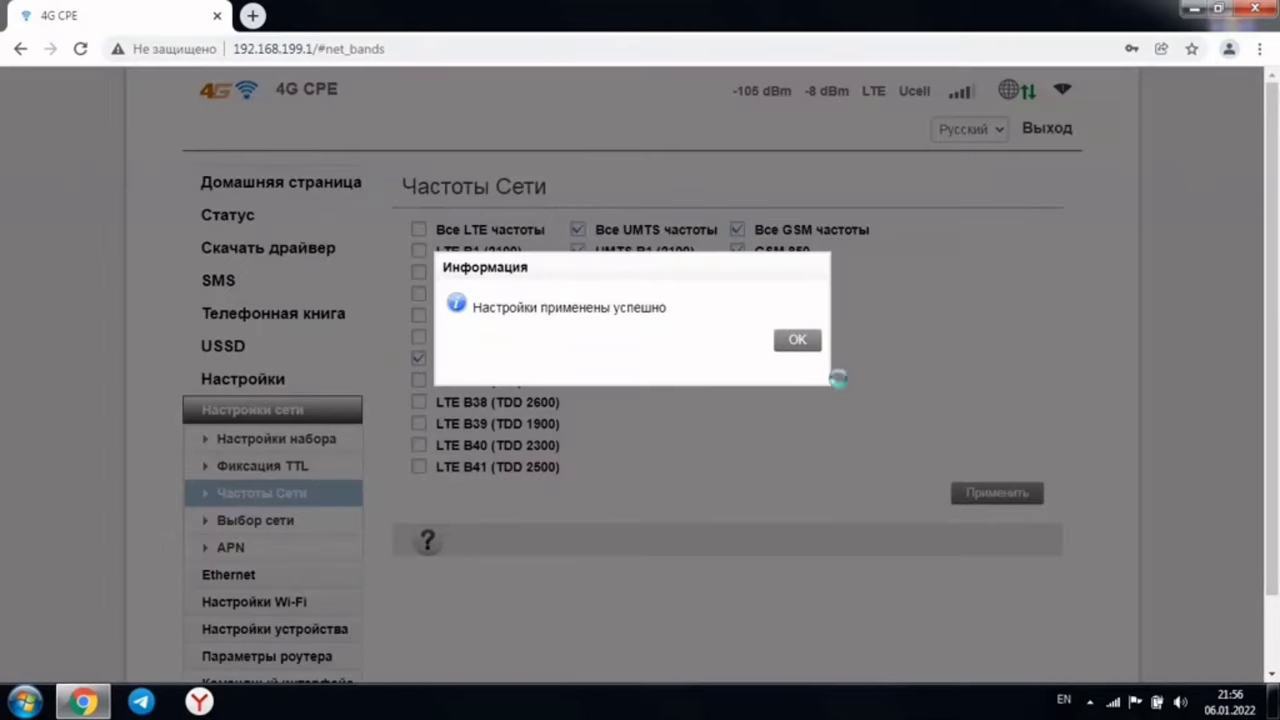
click(809, 343)
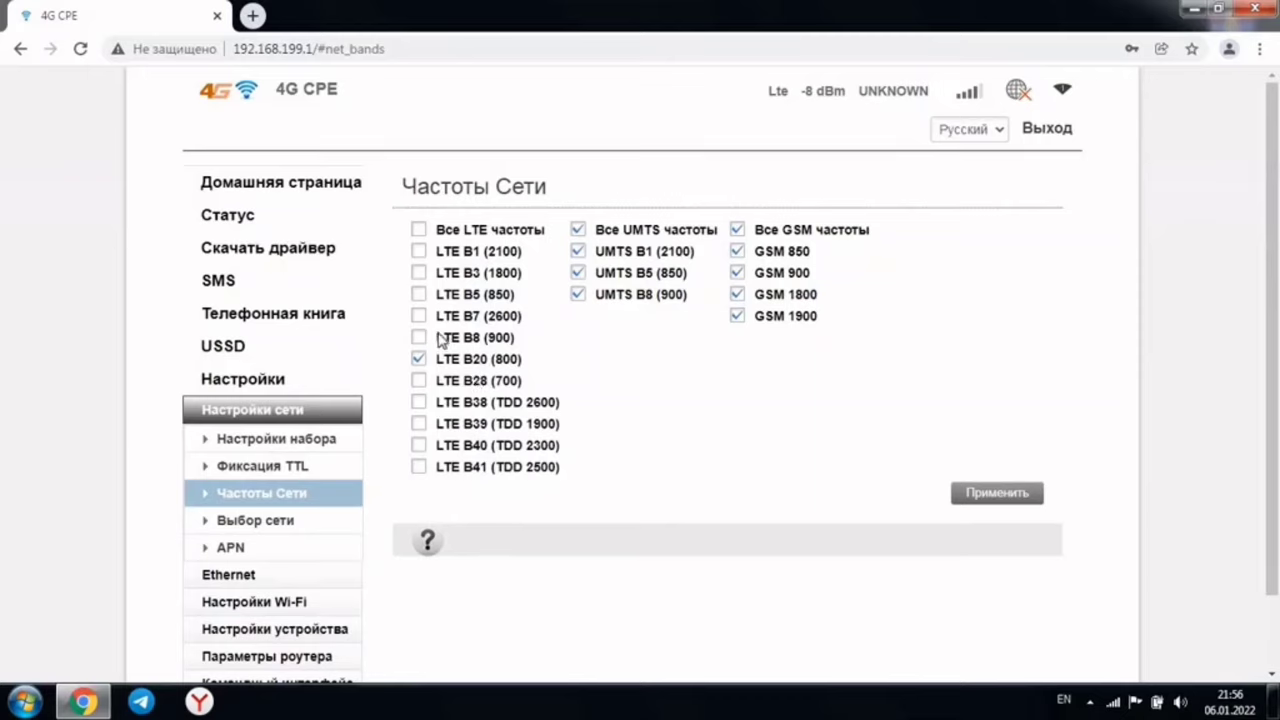
Clear all LTE bands, leave only B3 (1800) ticked, apply, and confirm the message
click(419, 231)
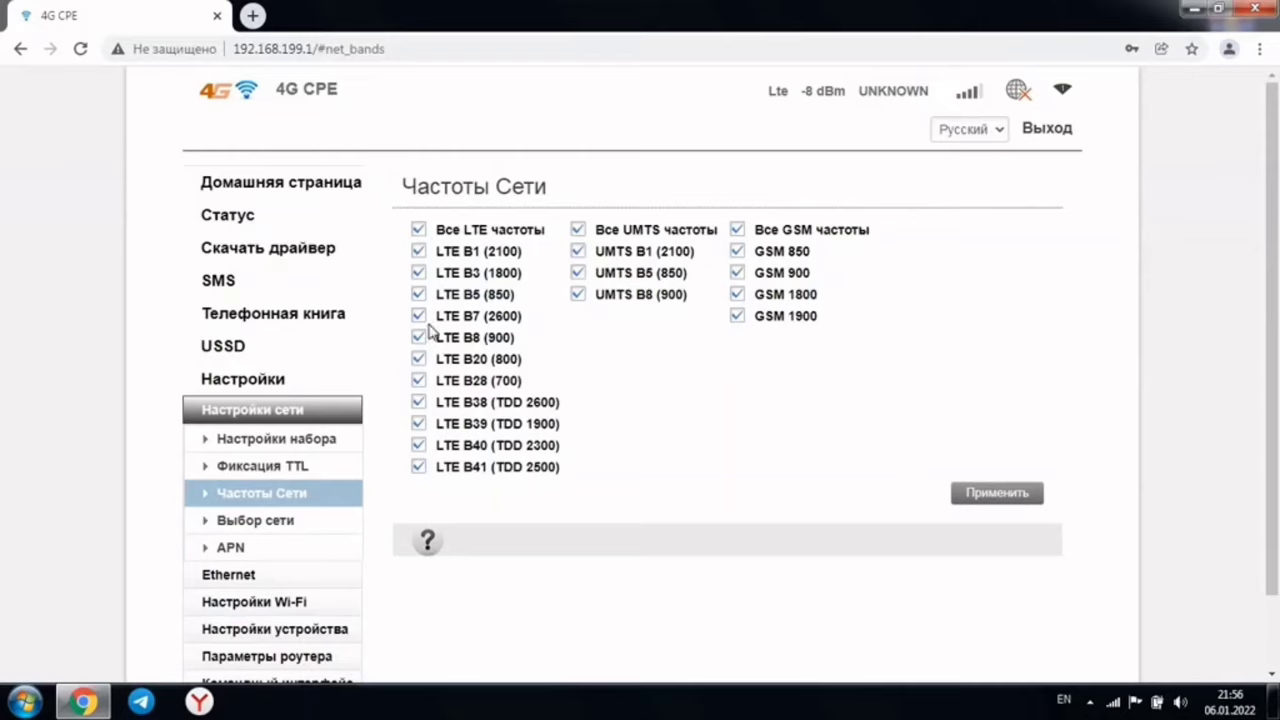
click(420, 233)
click(420, 232)
click(420, 232)
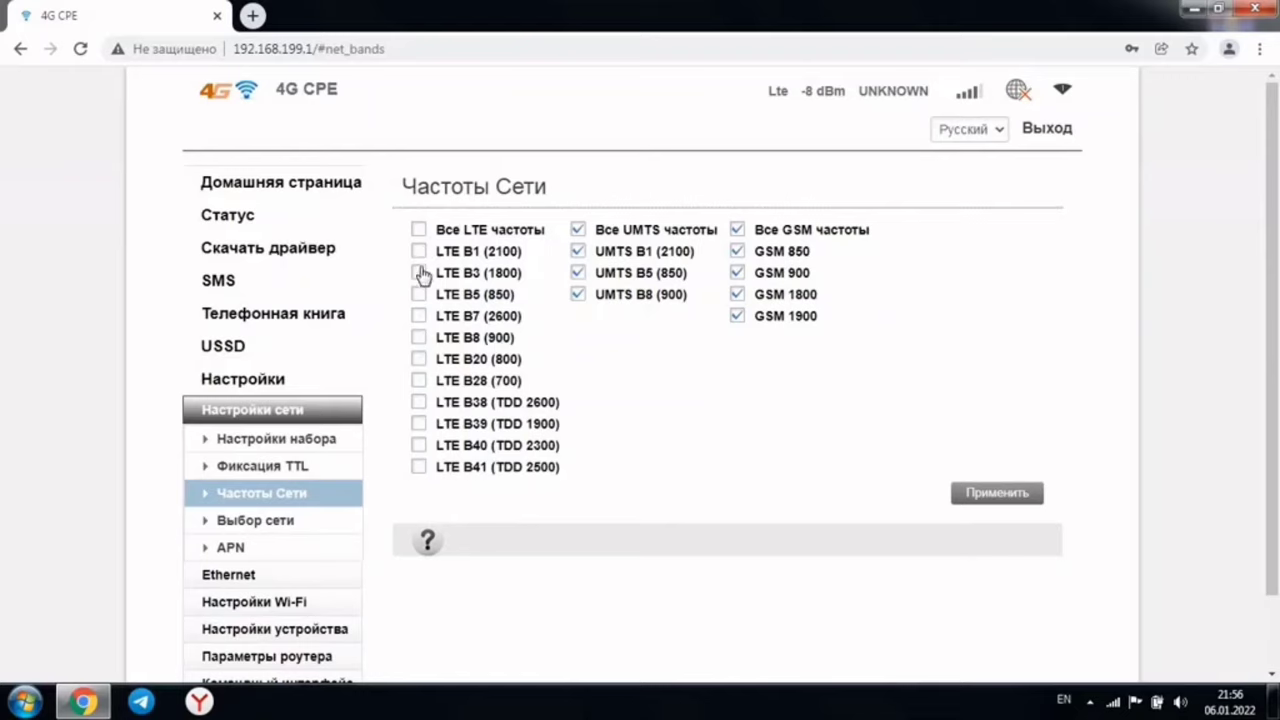
click(420, 273)
click(419, 318)
click(419, 274)
click(419, 274)
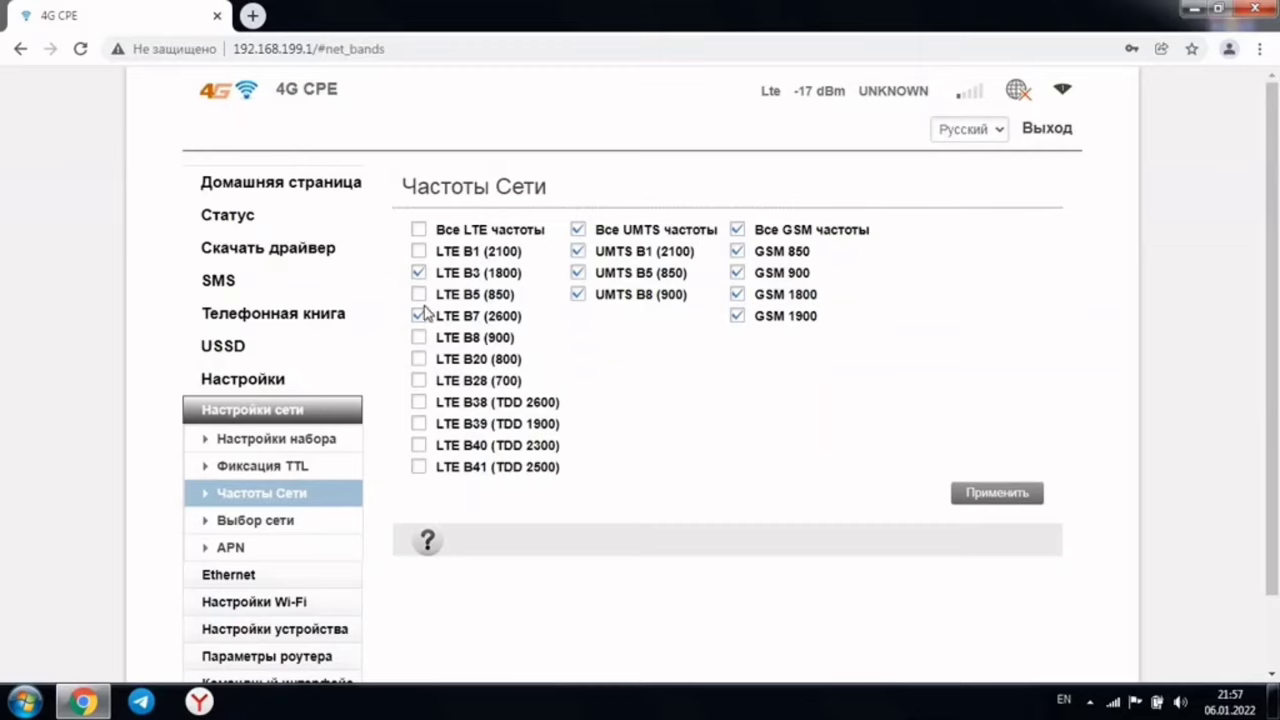
click(988, 508)
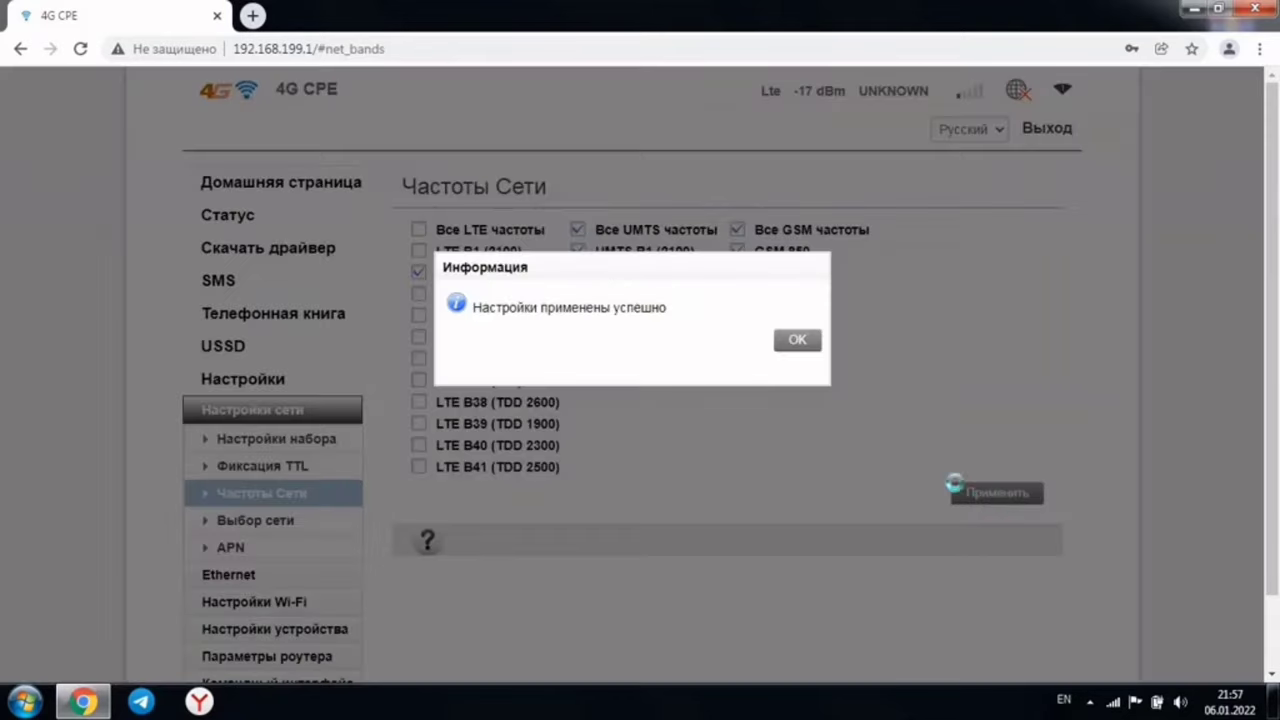
click(798, 343)
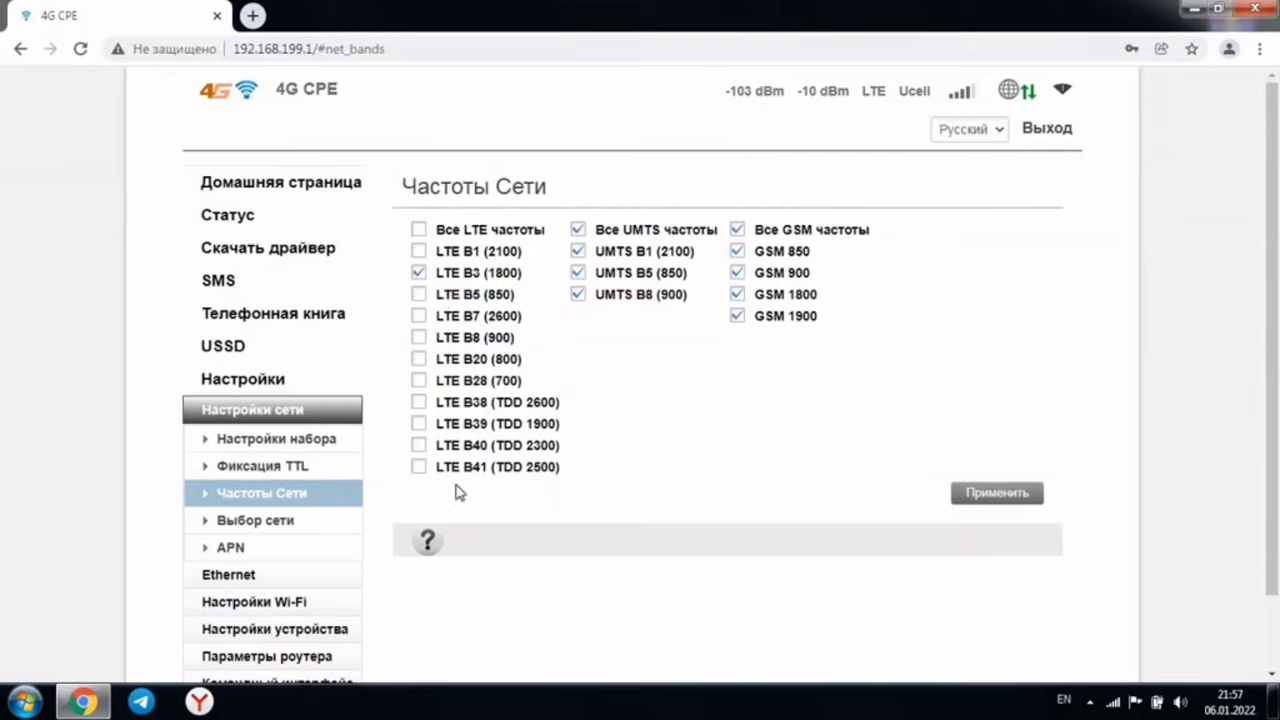
Open network selection and inspect the network mode options without changing them
click(268, 533)
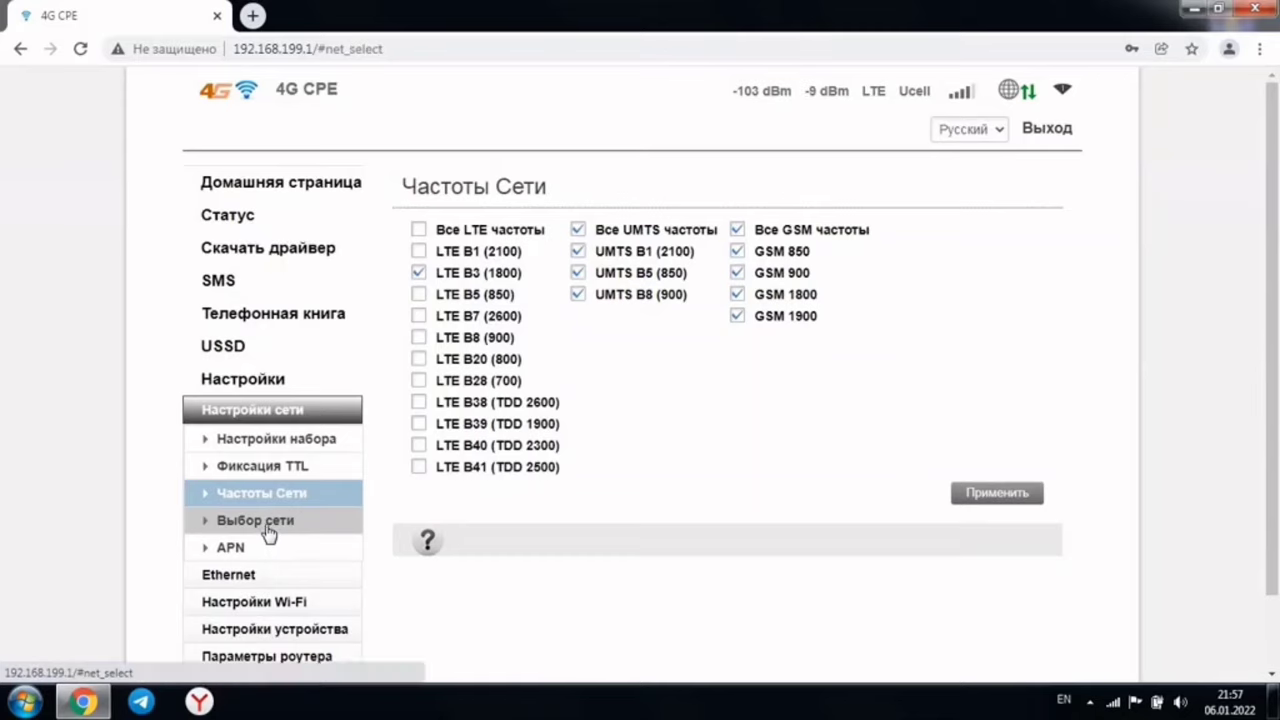
click(700, 268)
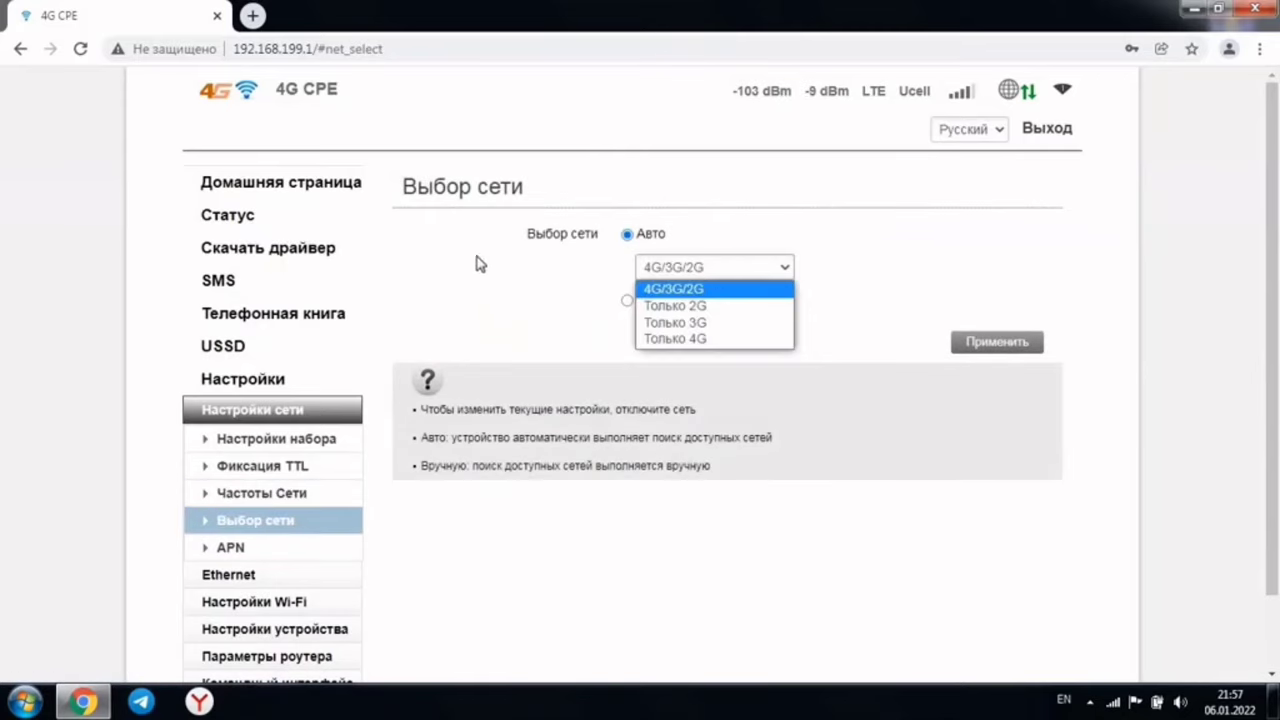
click(490, 268)
click(783, 272)
click(491, 246)
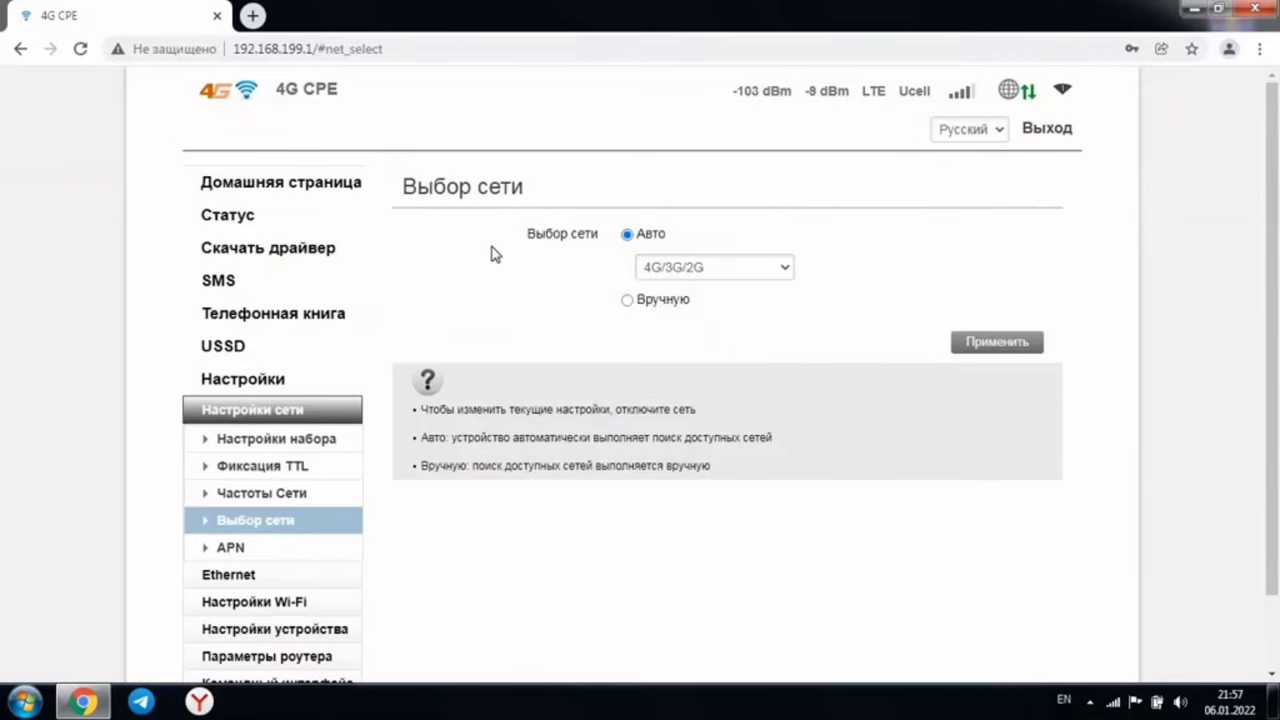
Review the APN profile (ucell, APN internet), then go to the Ethernet WAN page
click(262, 553)
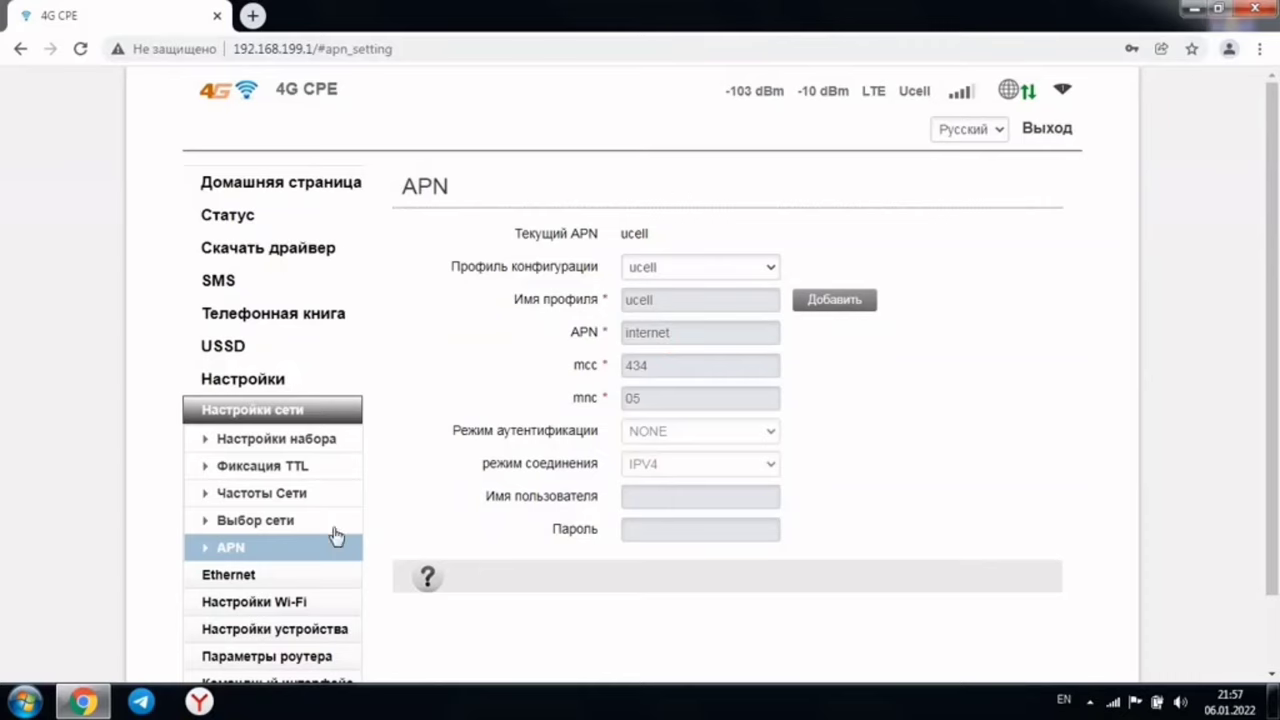
scroll(265, 528, down, 1)
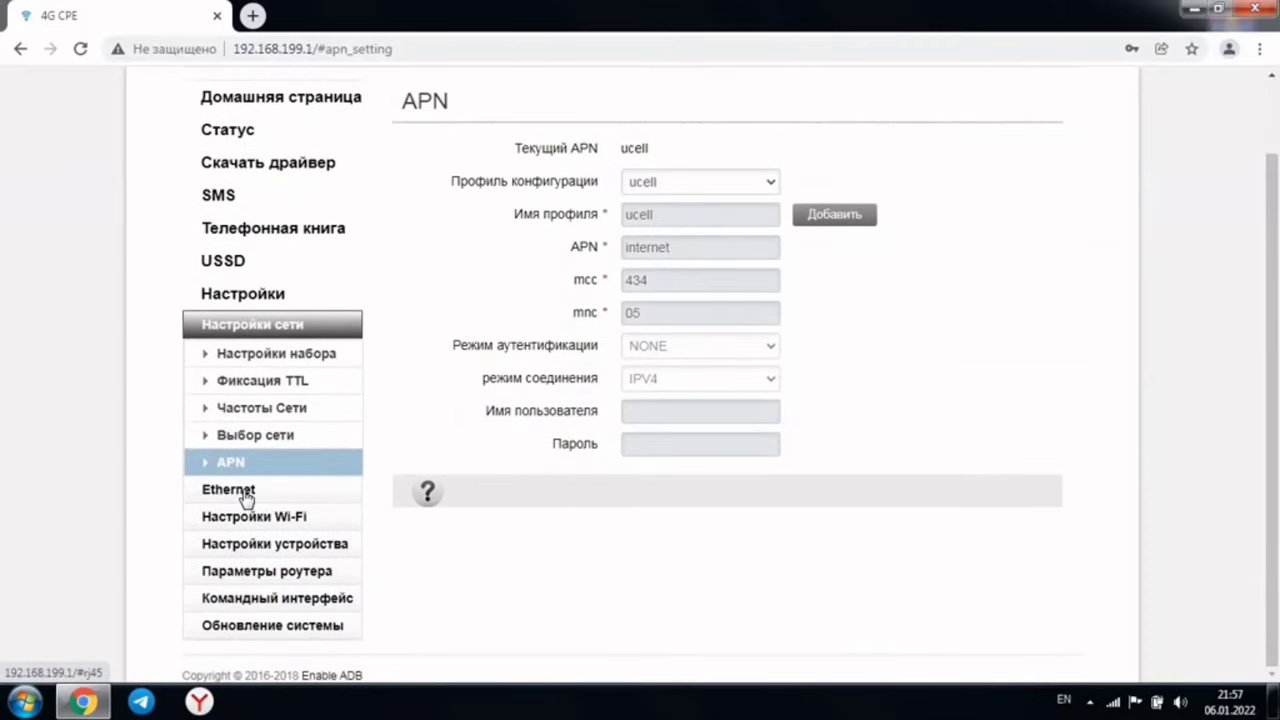
click(240, 490)
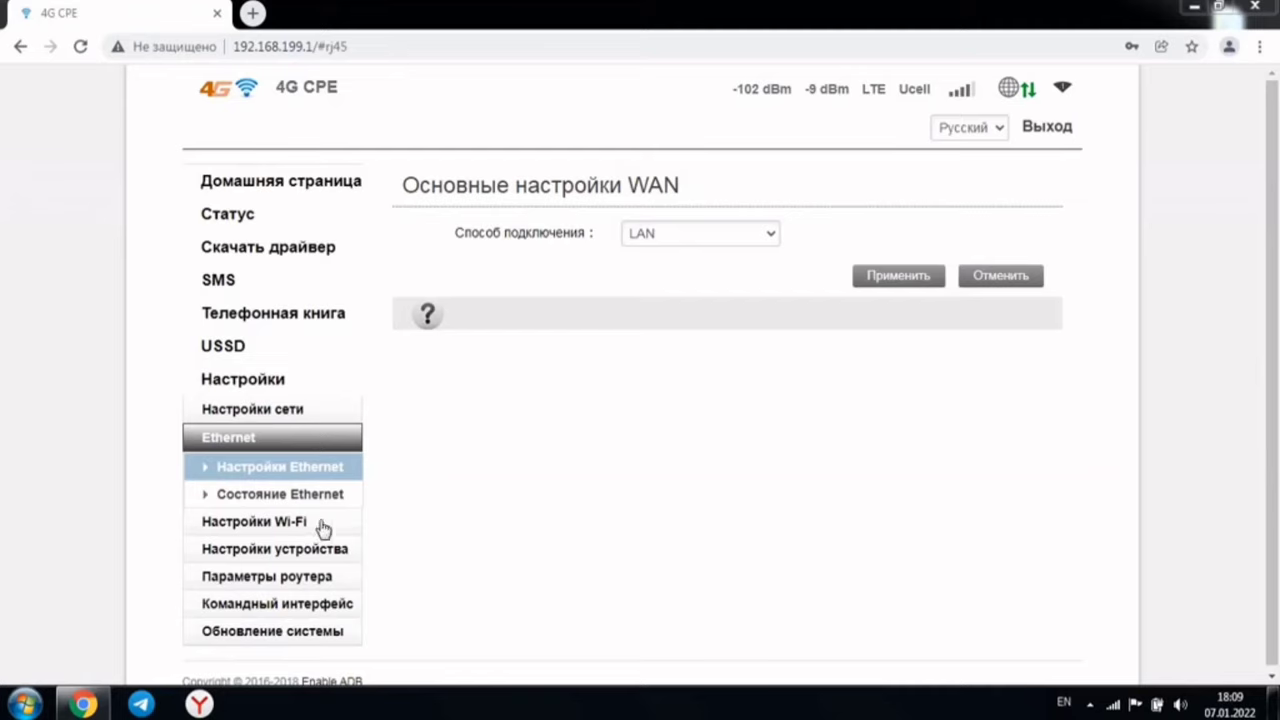
Open Wi-Fi basic settings and switch the interface language to English and back to Russian
click(250, 522)
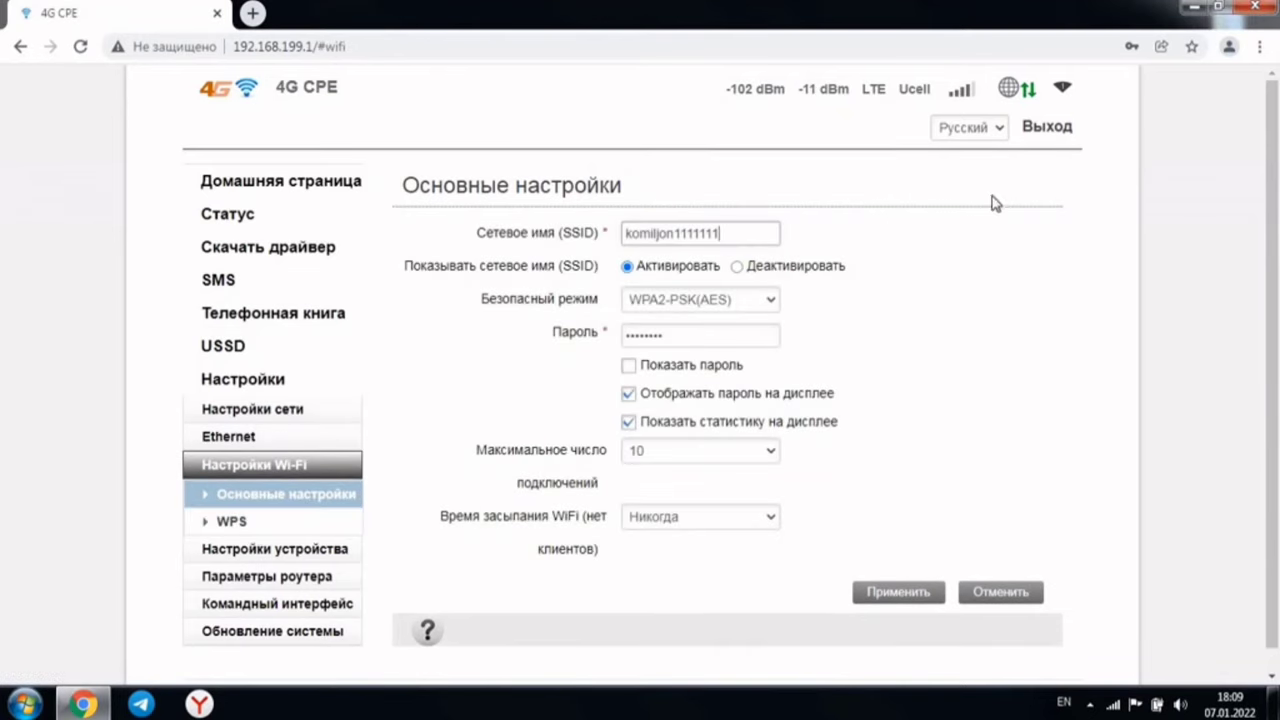
click(997, 131)
click(980, 164)
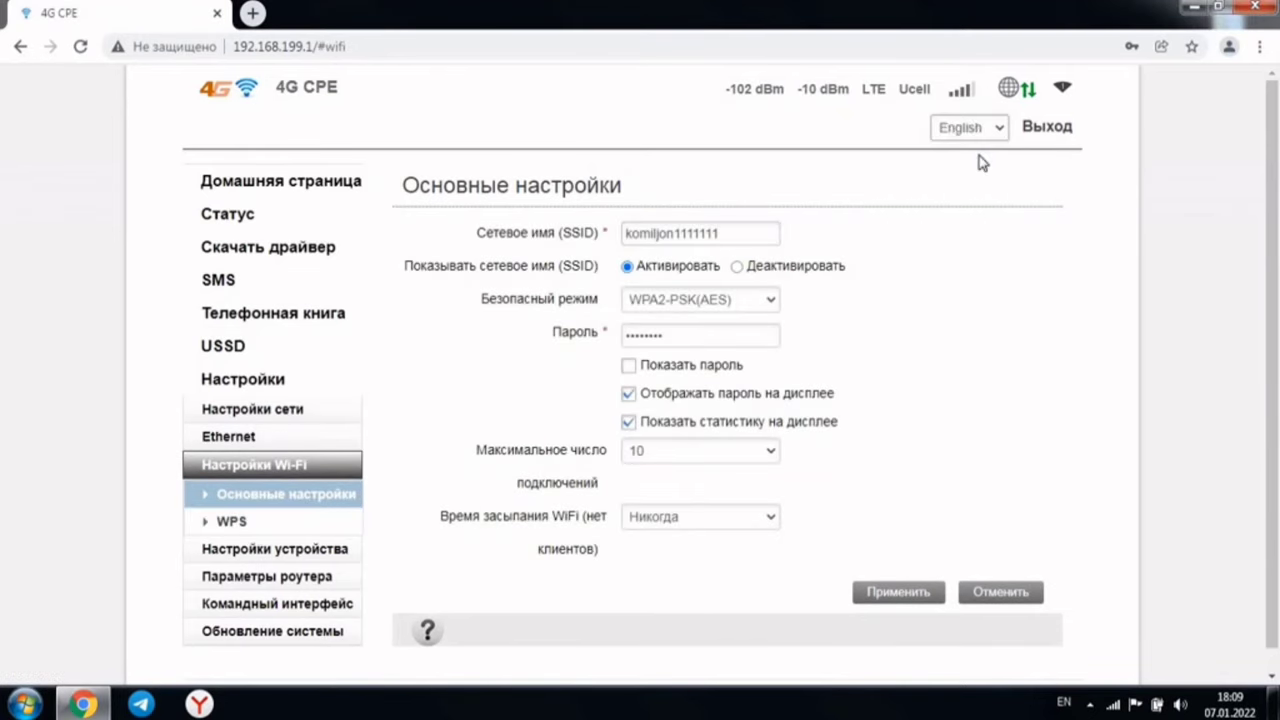
click(989, 139)
click(975, 188)
Show the Wi-Fi password and rename the SSID to 'fghsfghdhsfhnzfdgf'
click(632, 367)
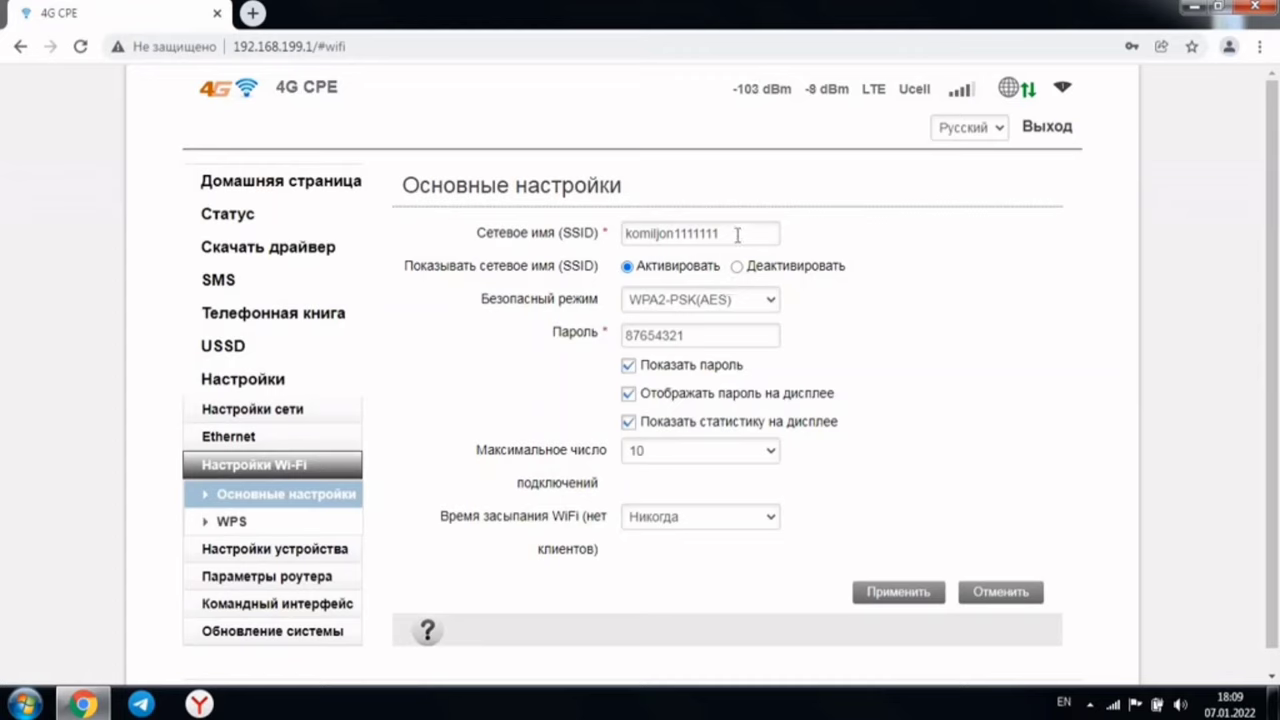
click(737, 235)
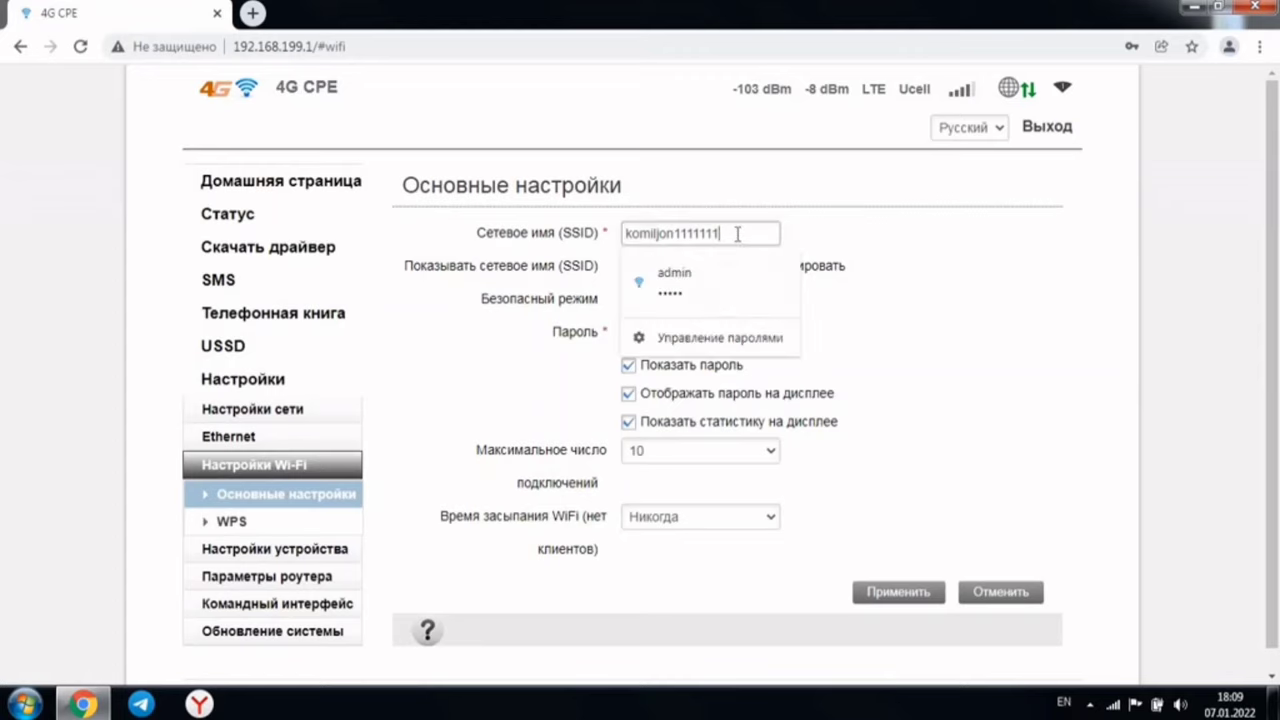
key(BackSpace)
key(BackSpace)
key(BackSpace)
key(BackSpace)
key(BackSpace)
key(BackSpace)
key(BackSpace)
key(BackSpace)
key(BackSpace)
key(BackSpace)
key(BackSpace)
key(BackSpace)
key(BackSpace)
key(BackSpace)
key(BackSpace)
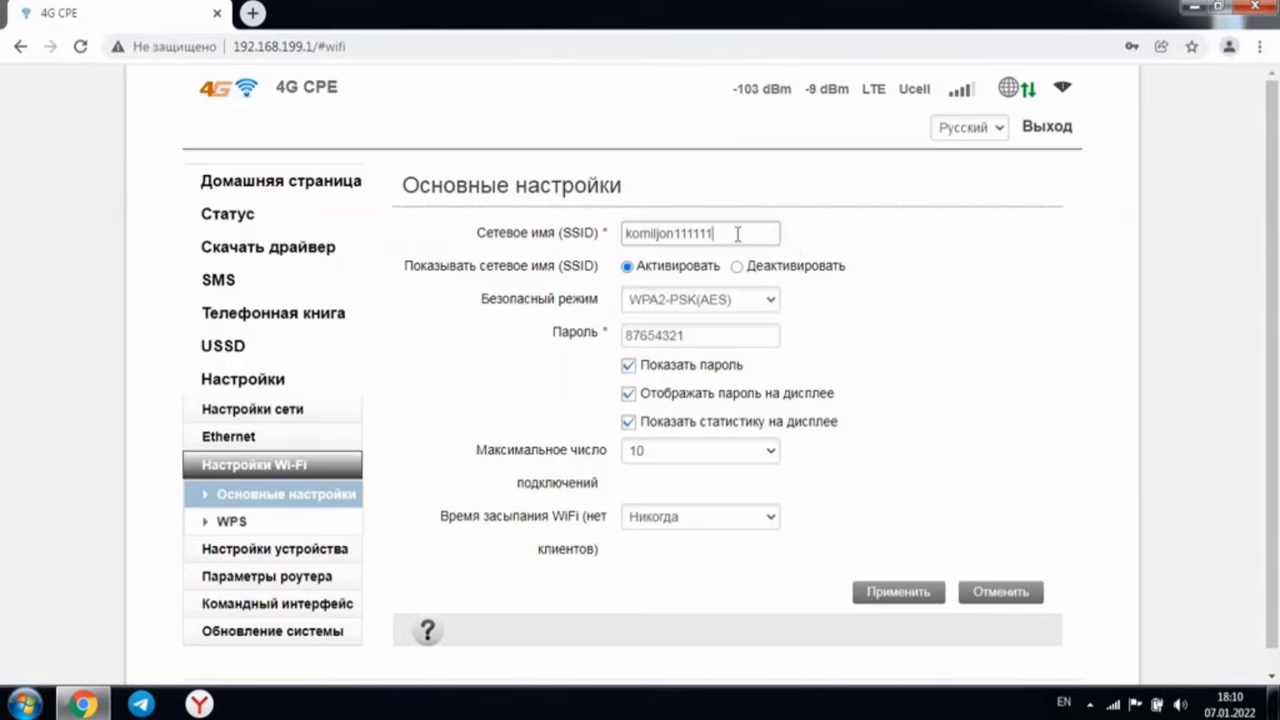
text(fghsfghdhsfhnzfdgf)
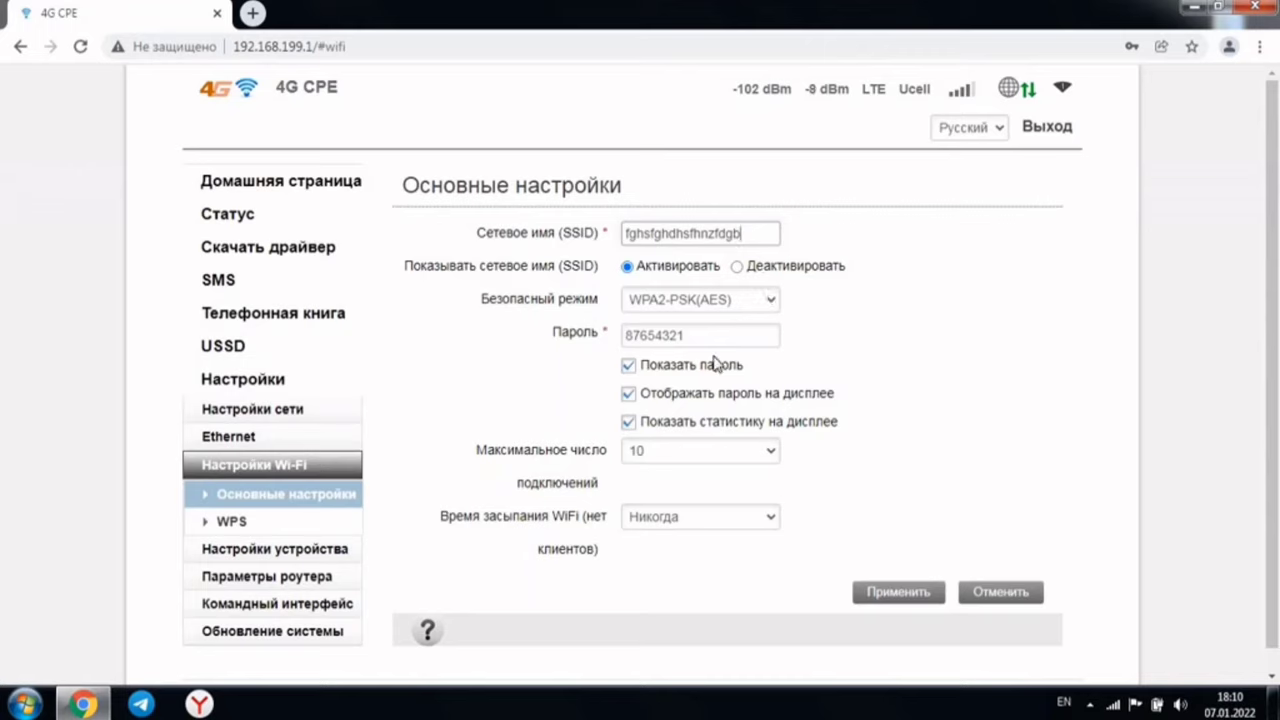
Replace the Wi-Fi password with a new one
click(699, 334)
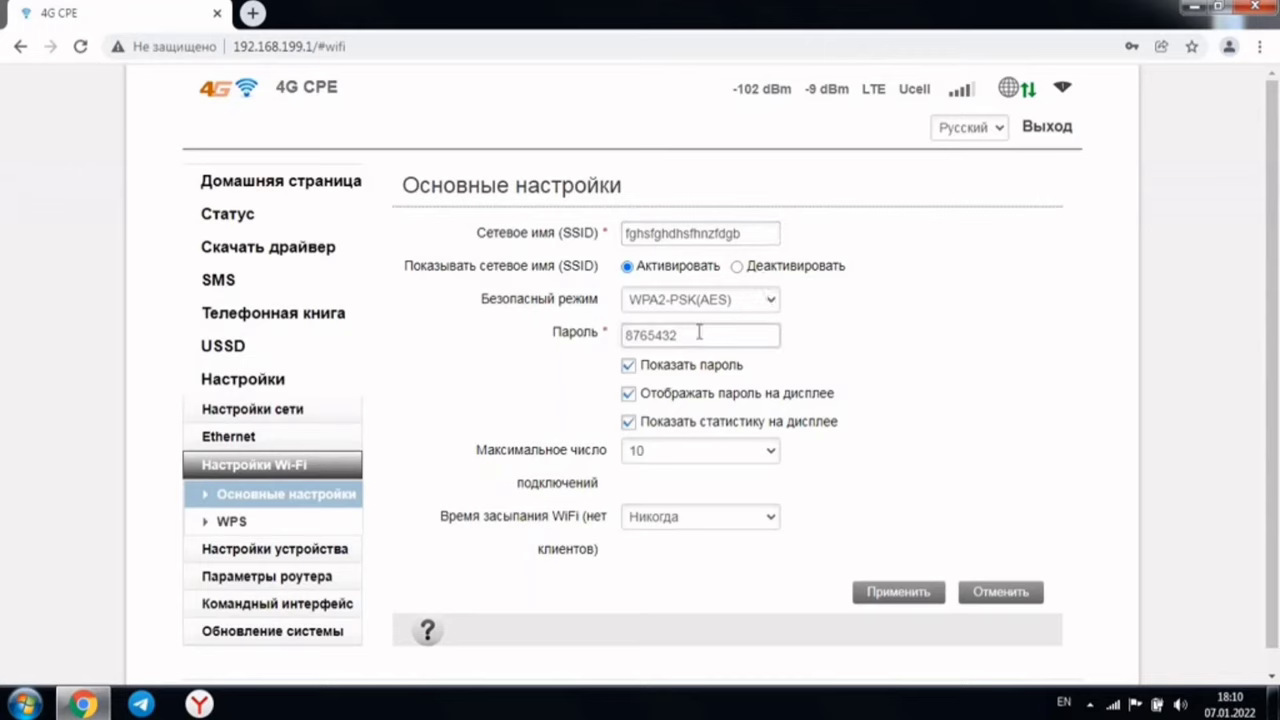
key(BackSpace)
key(BackSpace)
key(BackSpace)
key(BackSpace)
key(BackSpace)
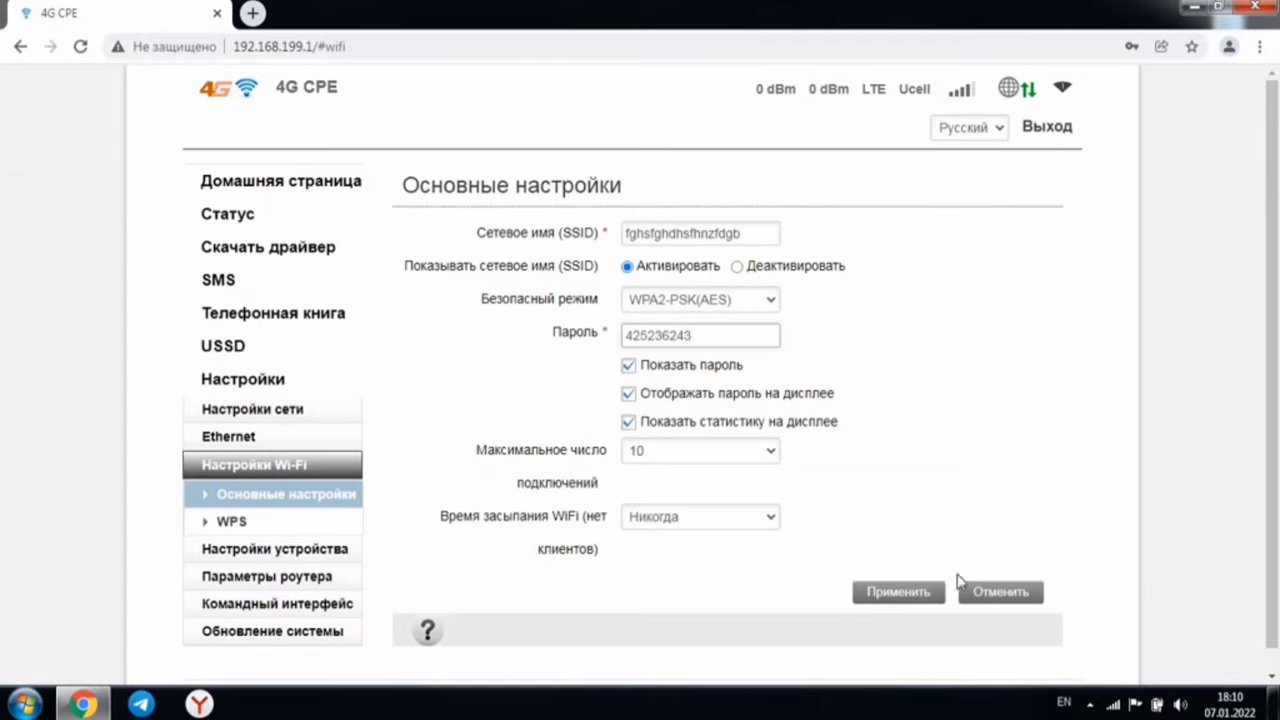
Apply the new Wi-Fi name and password, confirm the reconnect warning, and return home
click(898, 592)
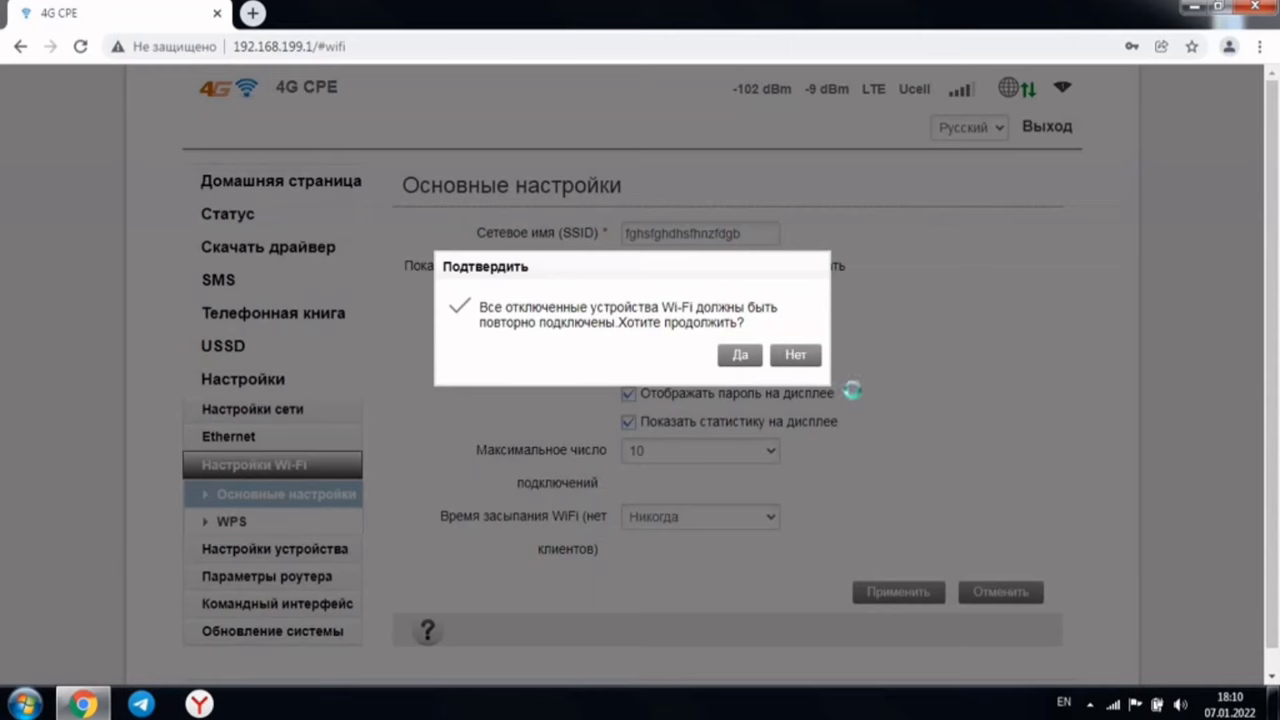
click(796, 358)
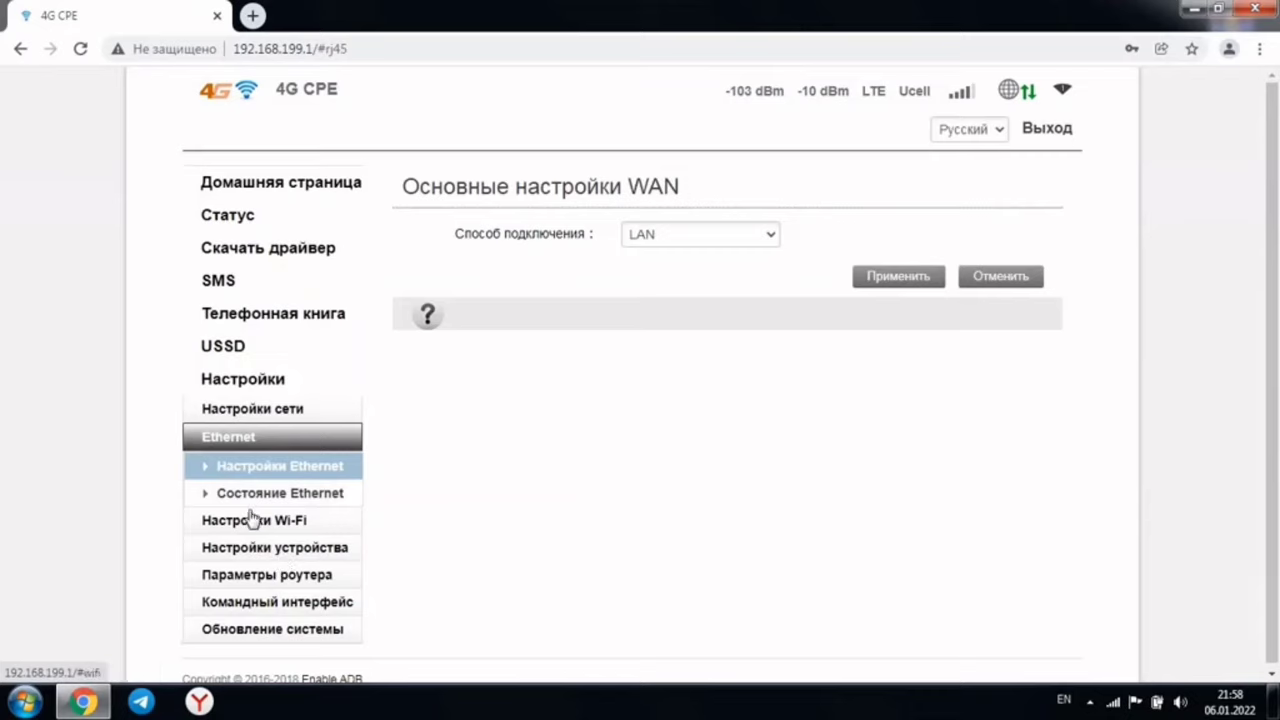
click(263, 188)
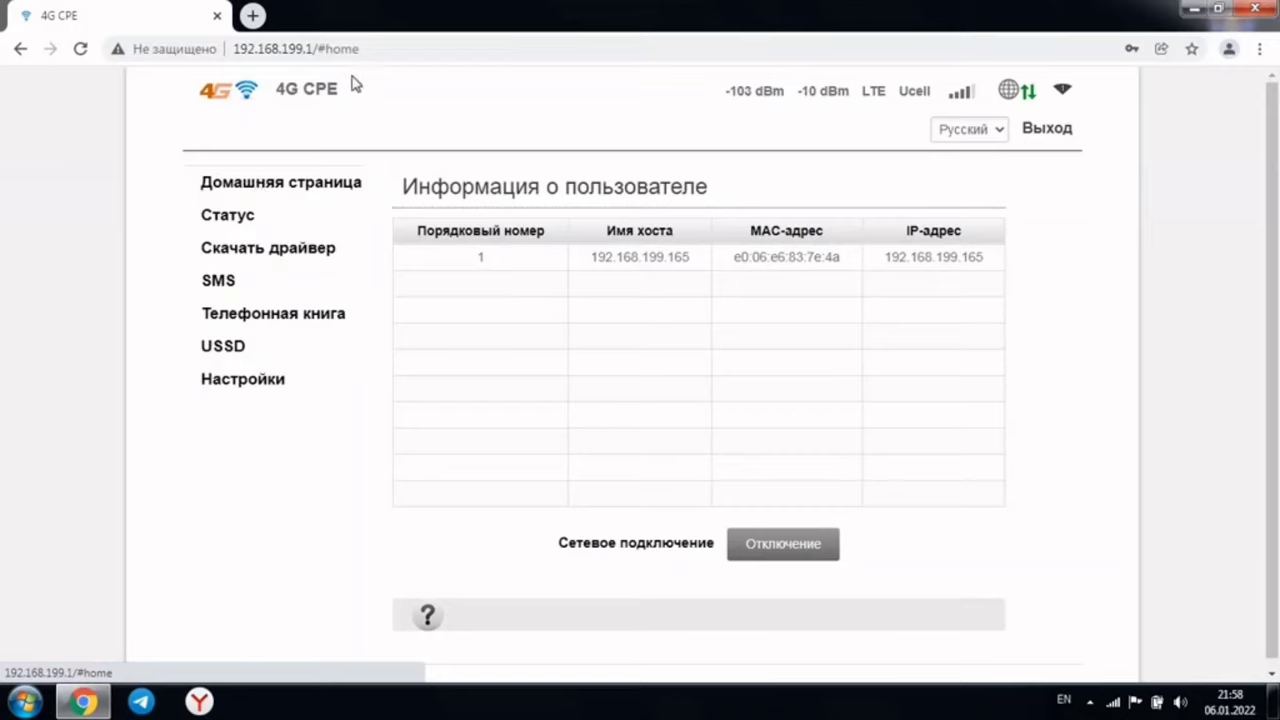
In a new Chrome tab, search for 'you' and open YouTube from the results
click(252, 15)
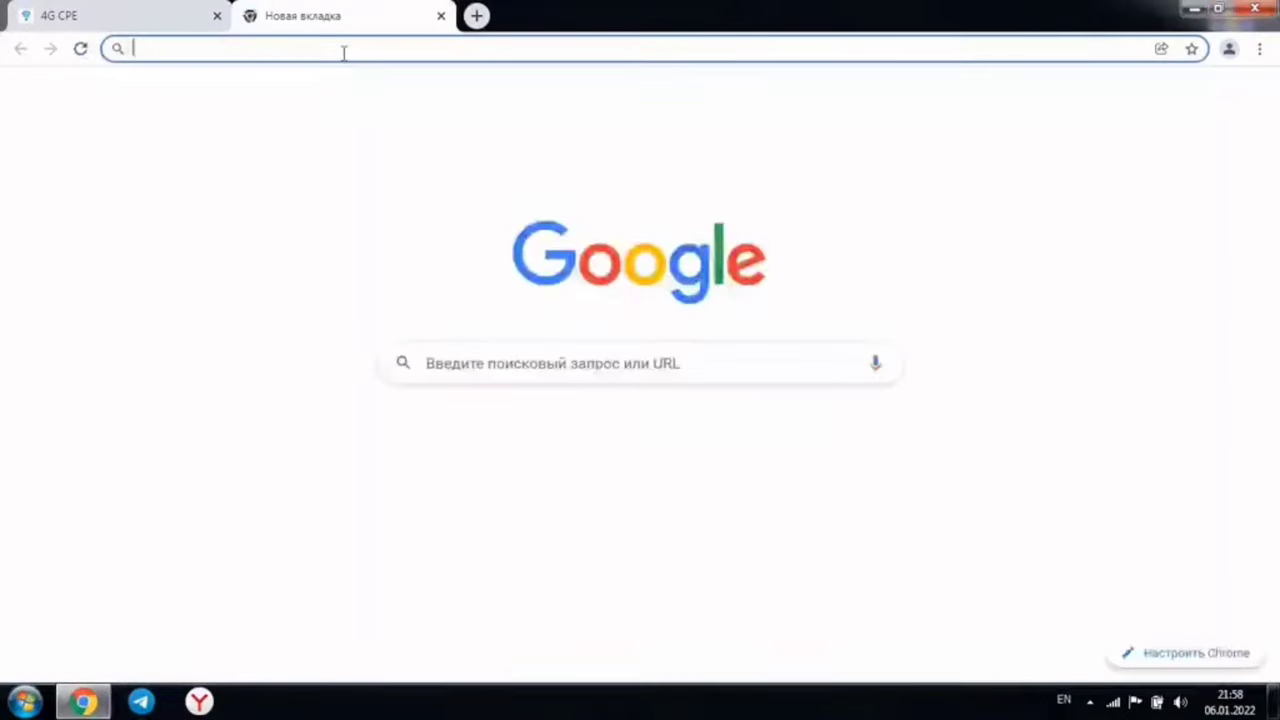
text(you)
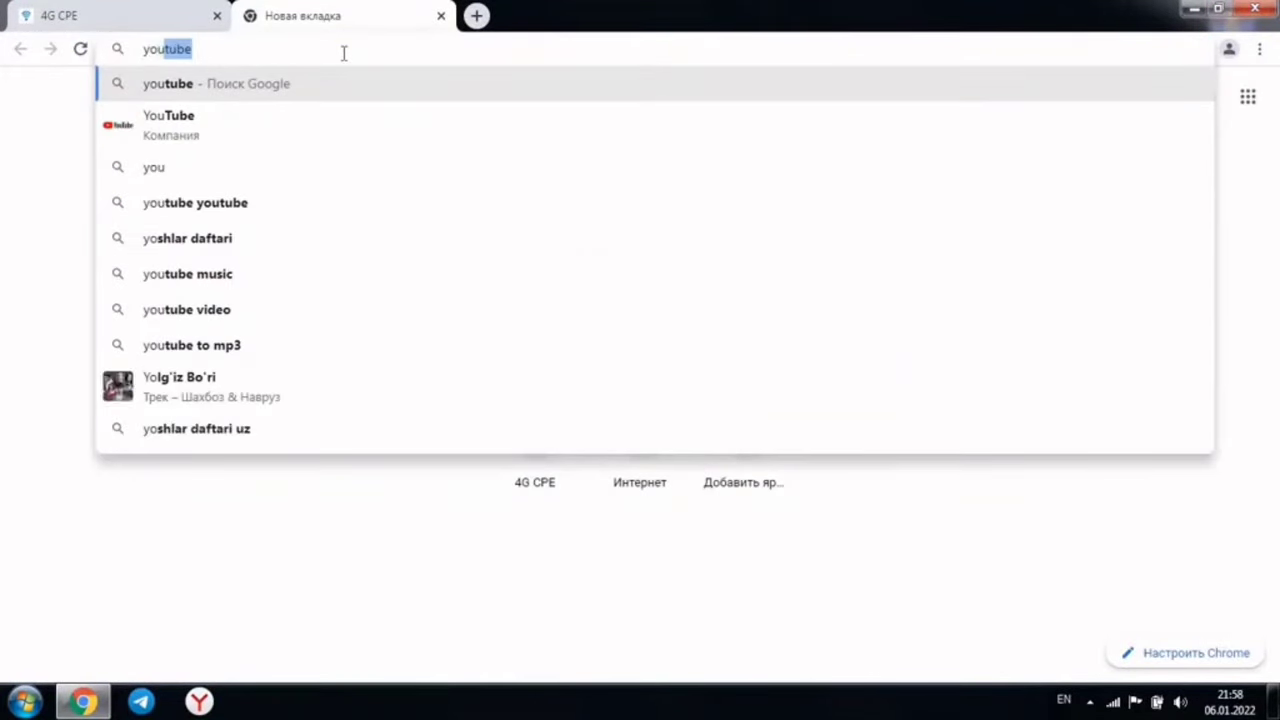
click(177, 125)
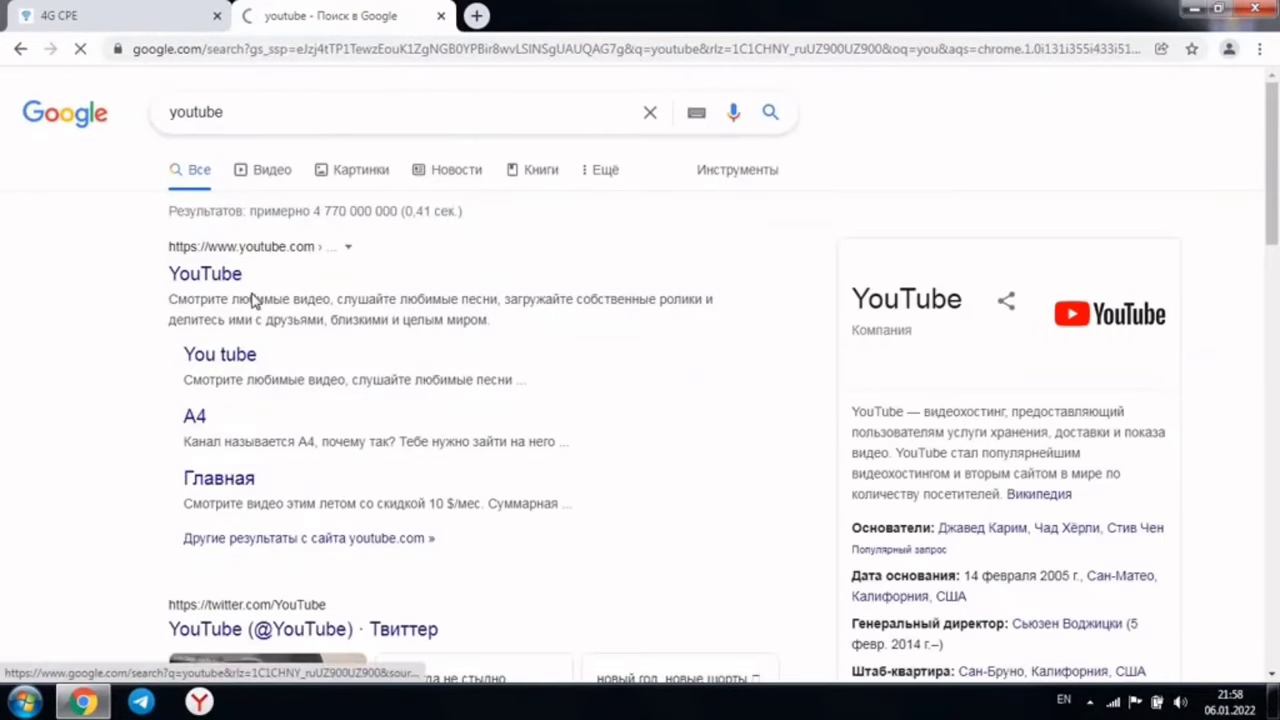
click(218, 254)
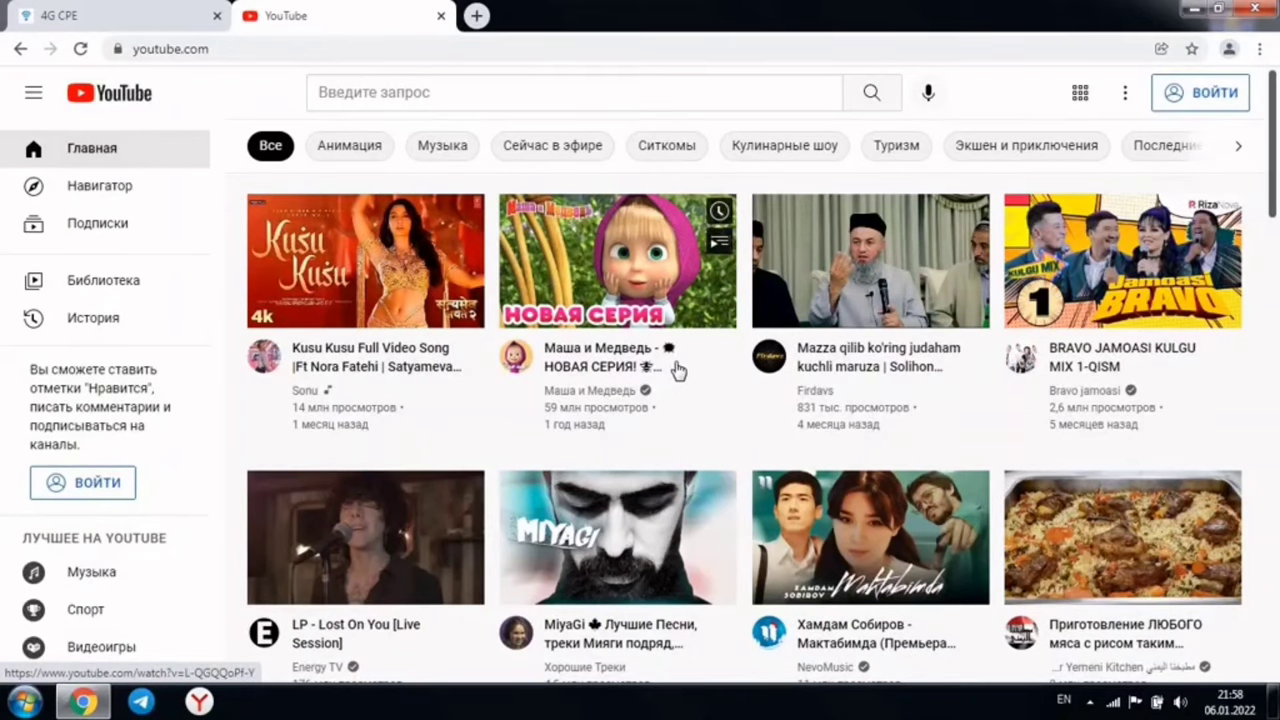
Play the plov cooking video with subtitles off, seek to about 0:19, then close the tab
scroll(738, 312, down, 1)
scroll(738, 312, down, 10)
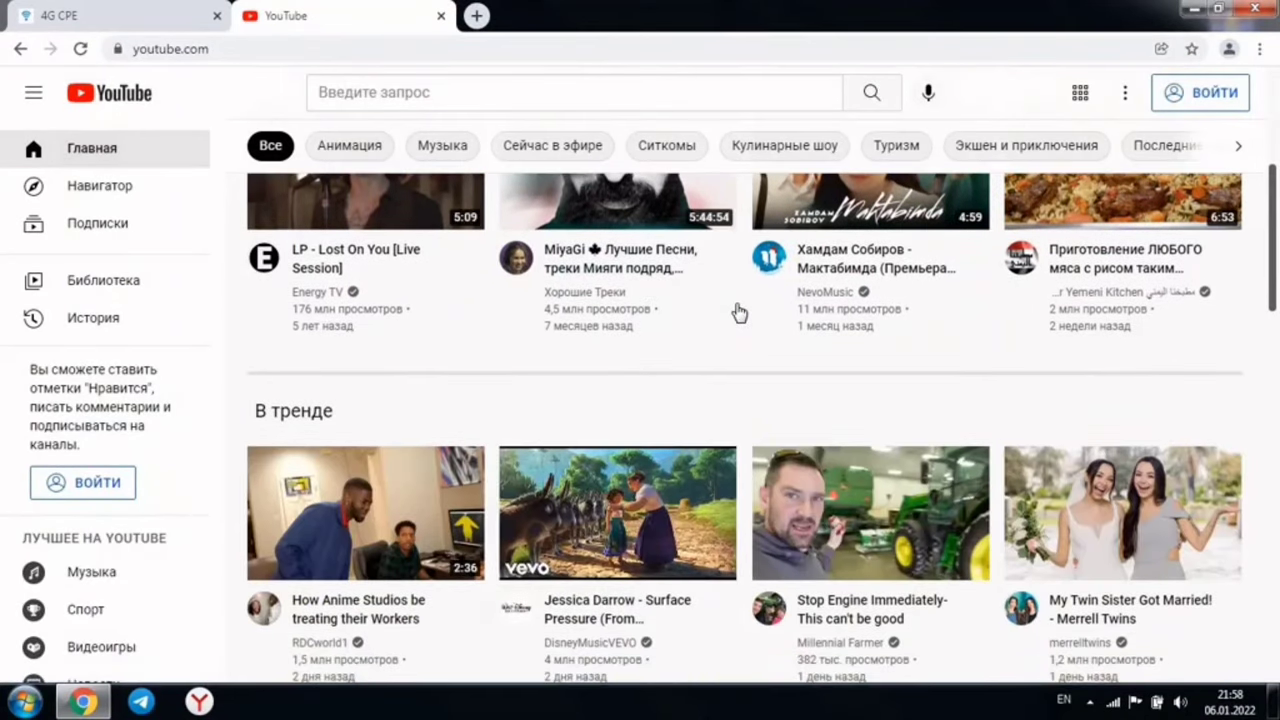
scroll(800, 442, up, 9)
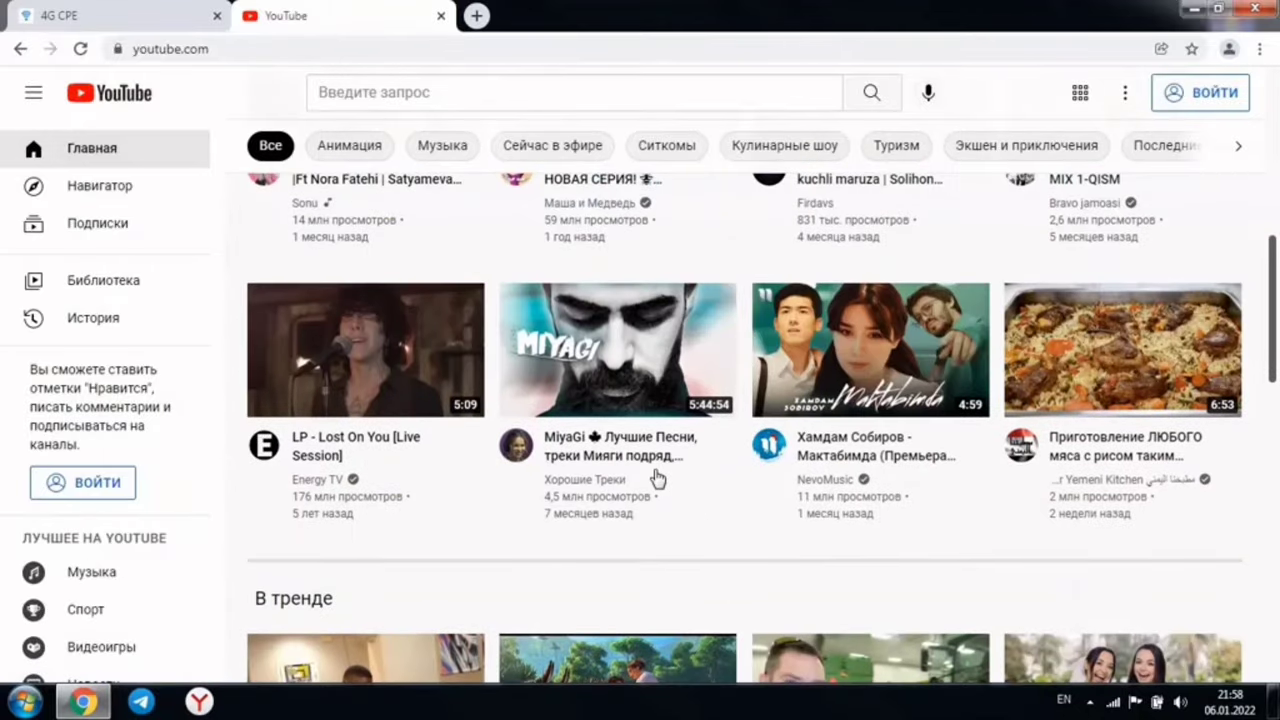
click(1132, 368)
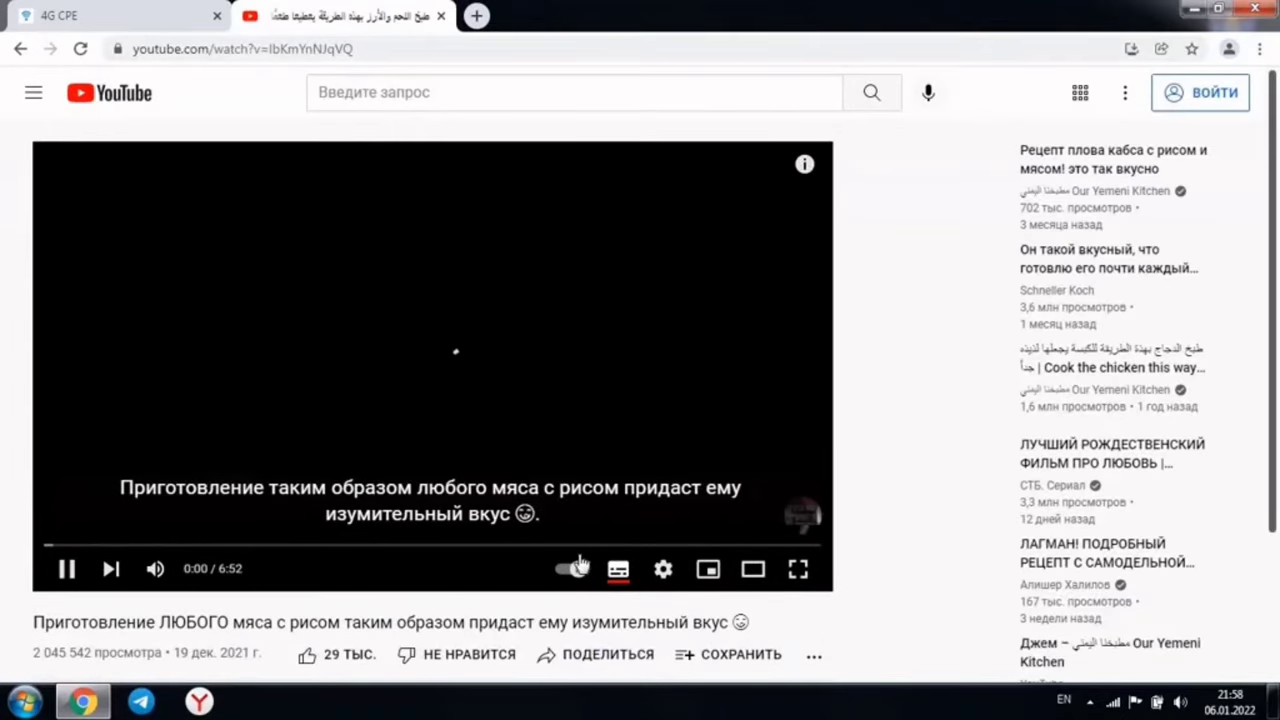
click(621, 590)
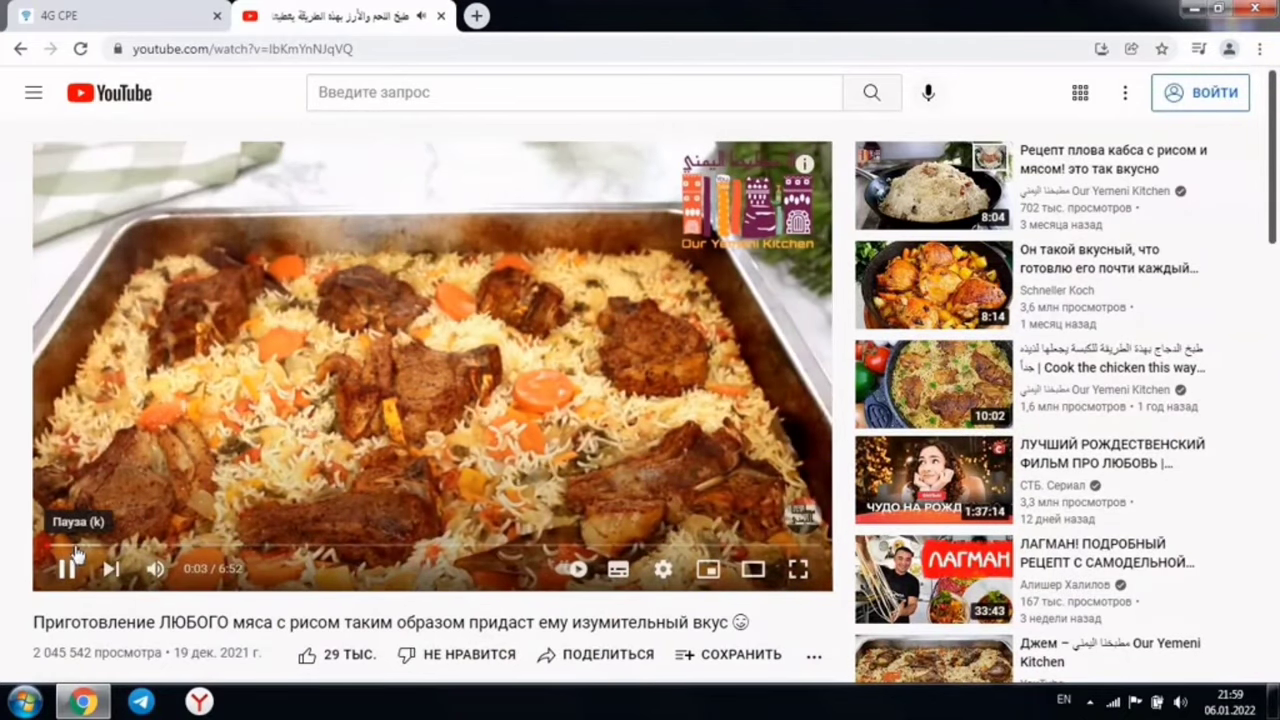
click(80, 546)
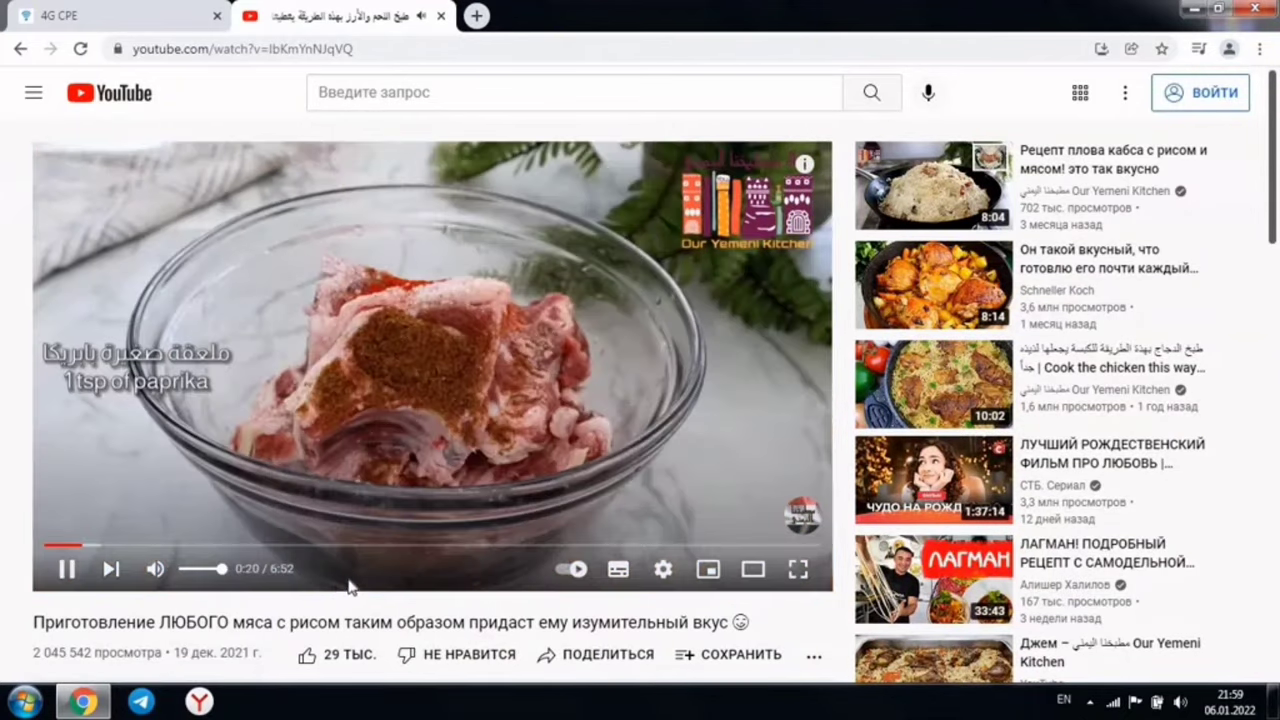
click(441, 16)
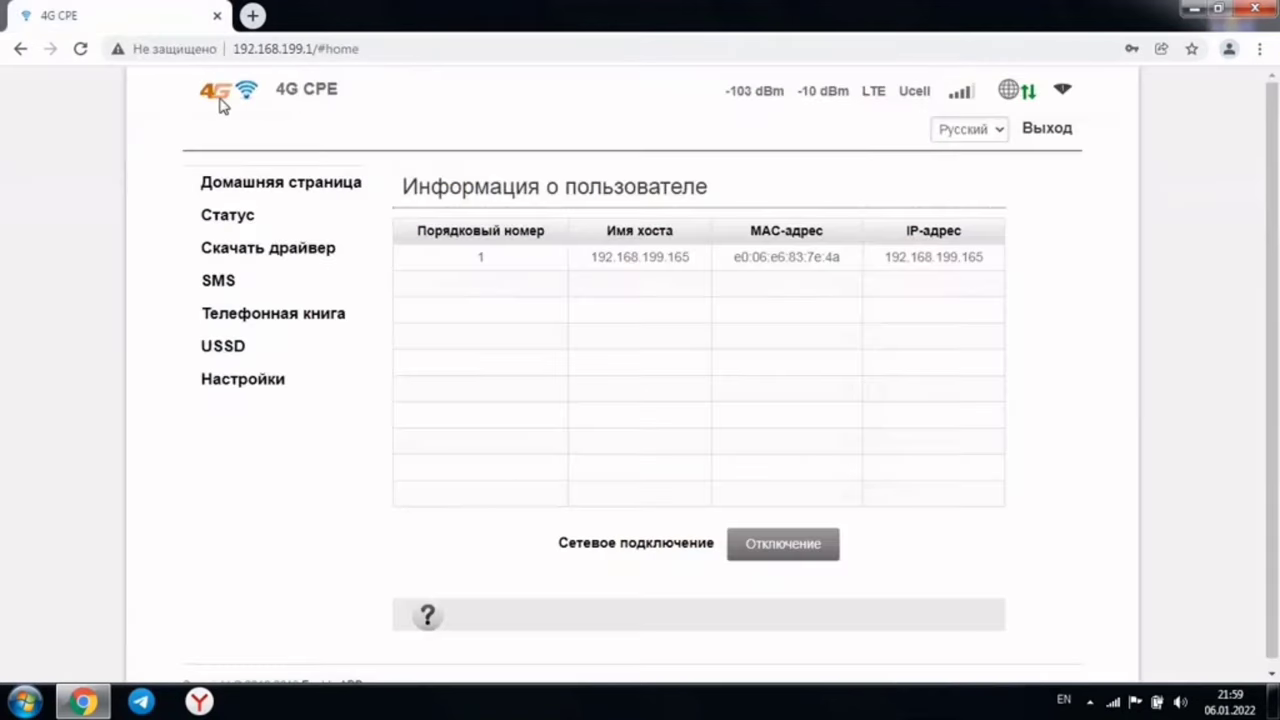